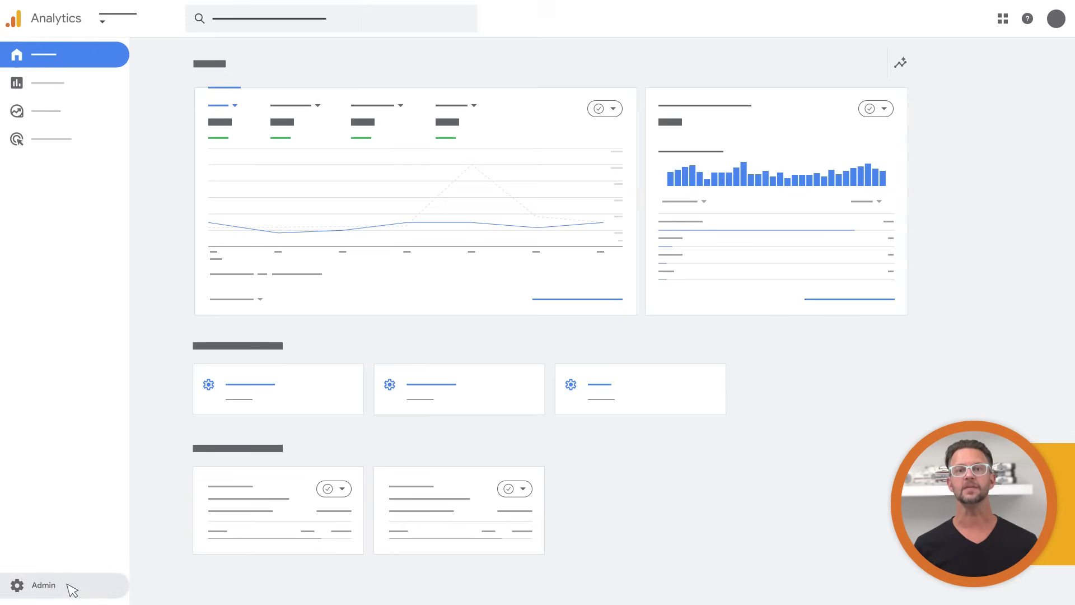
Show the Google tag installation instructions for the web data stream via Admin > Data streams.
left_click(44, 586)
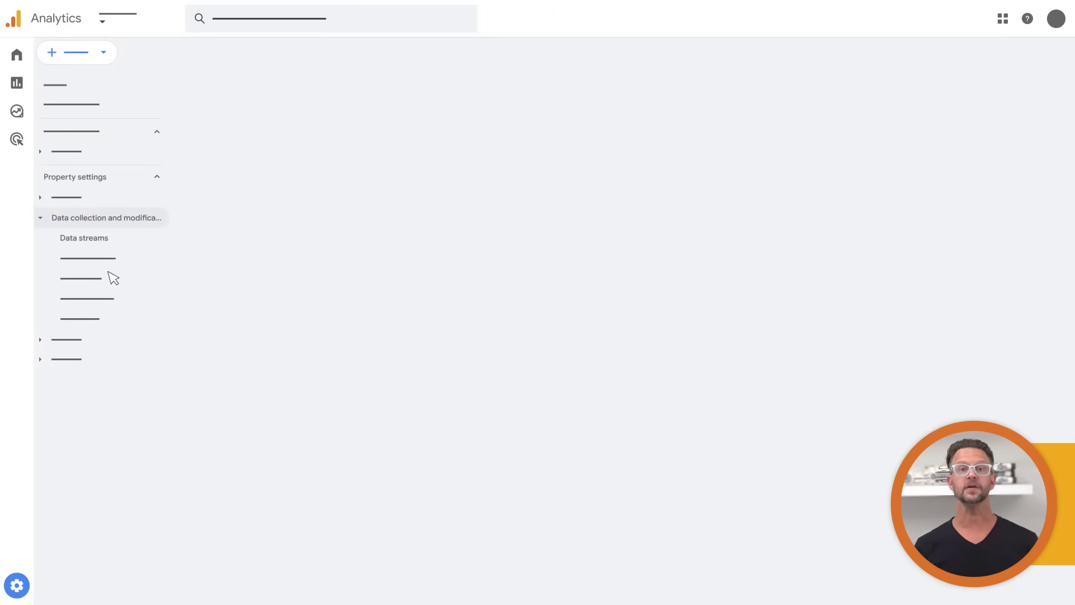
left_click(84, 238)
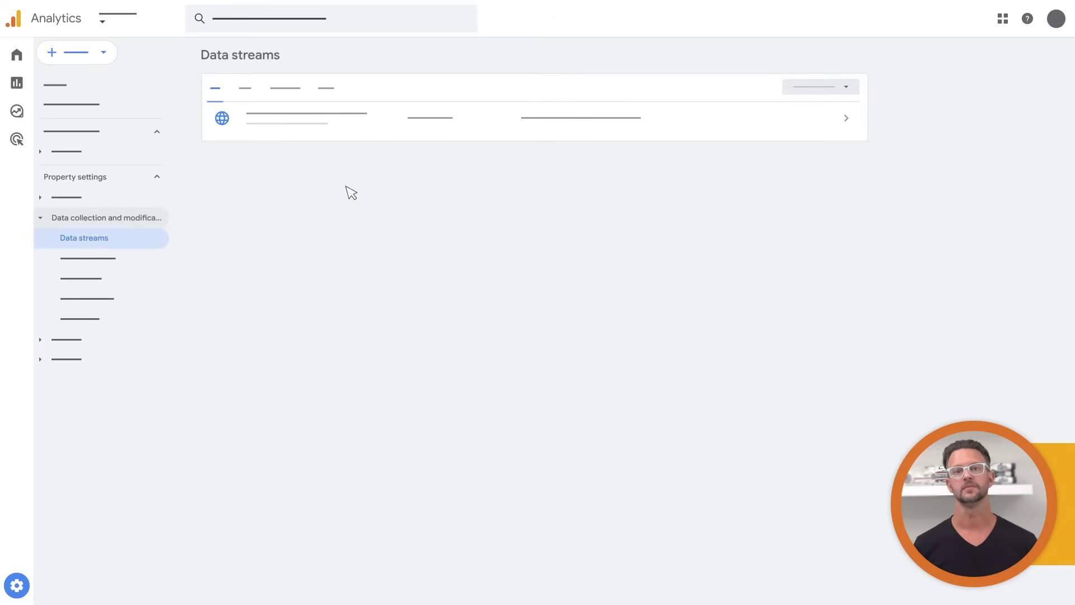
left_click(660, 123)
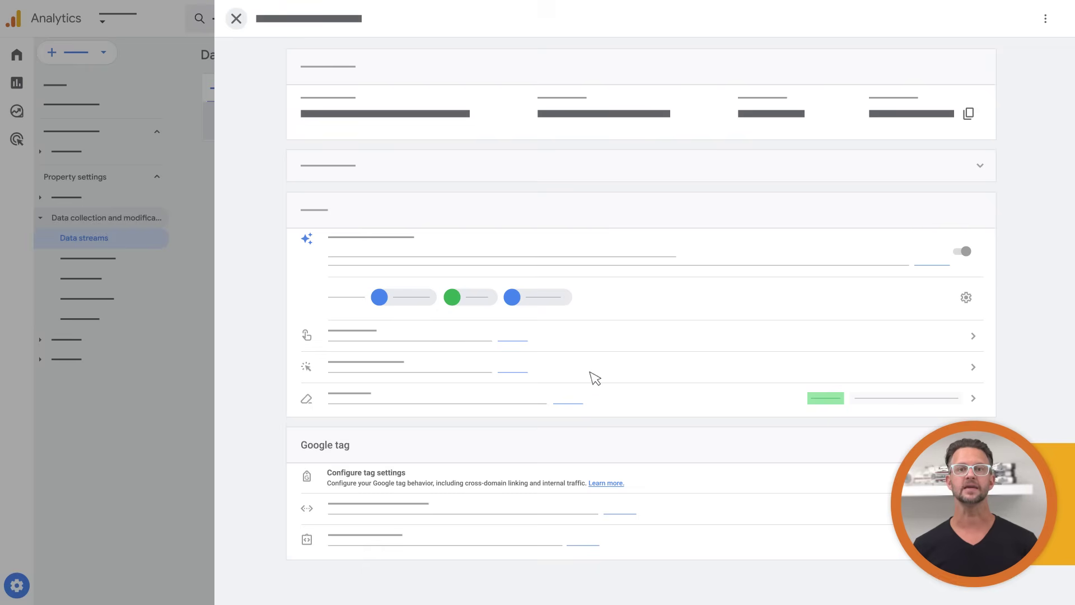
left_click(417, 479)
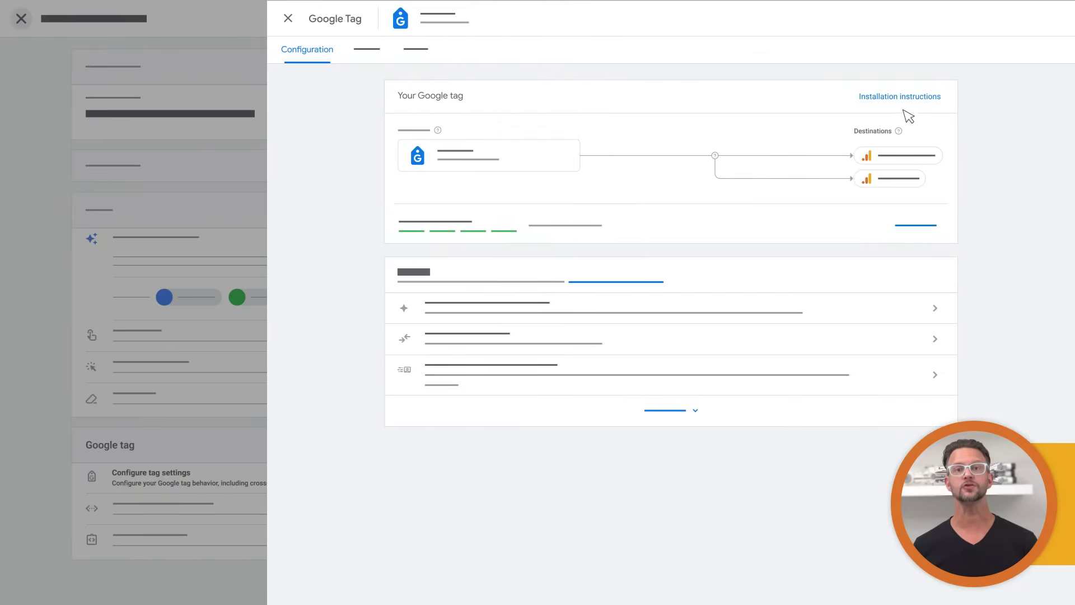
left_click(923, 101)
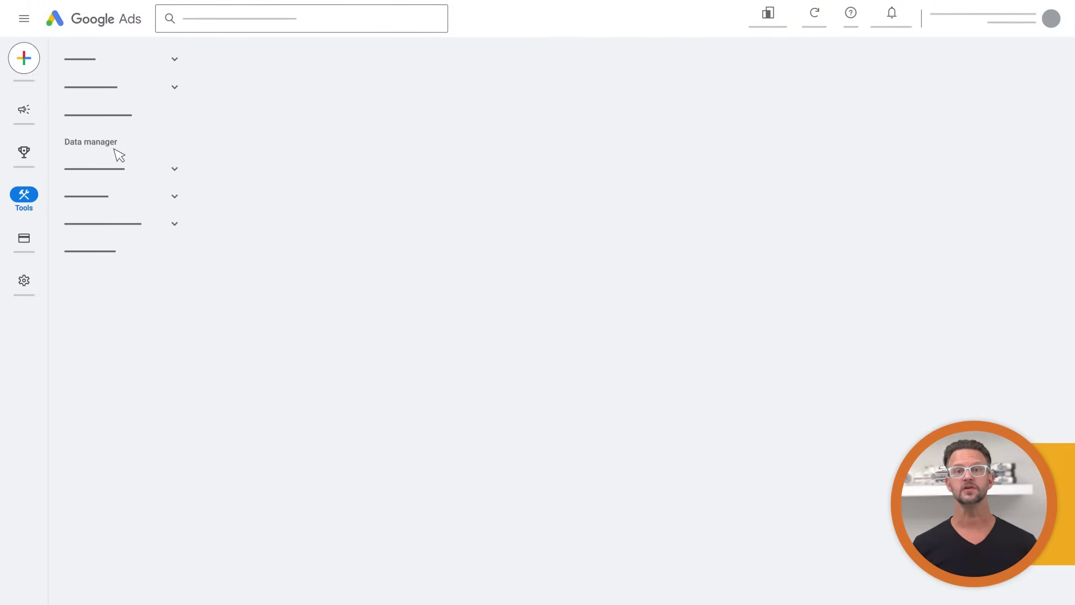
Show the Google tag's installation instructions from the Google Ads data manager.
left_click(129, 147)
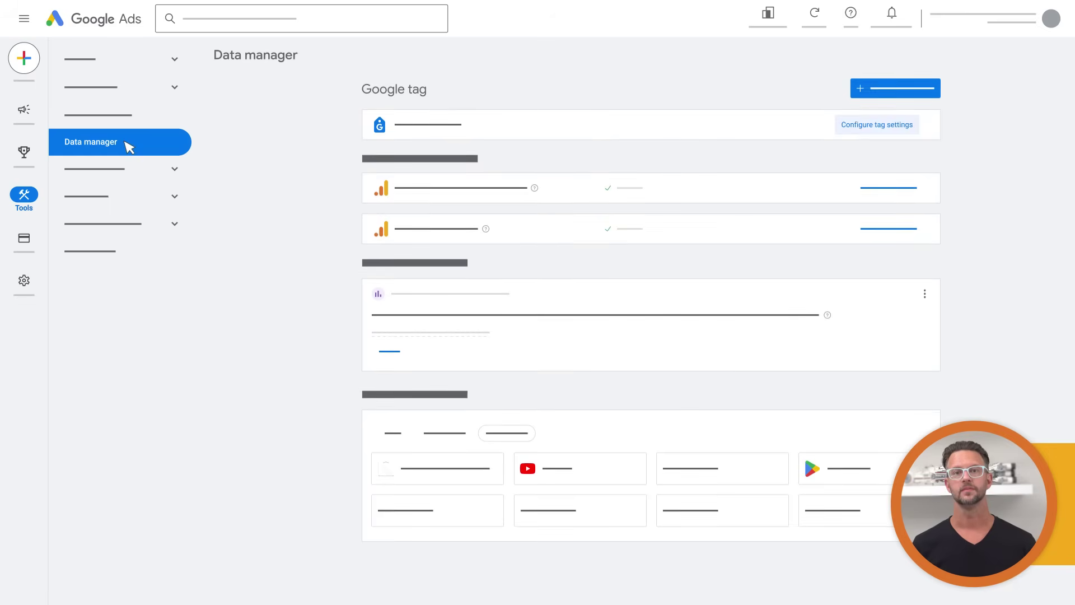
left_click(917, 126)
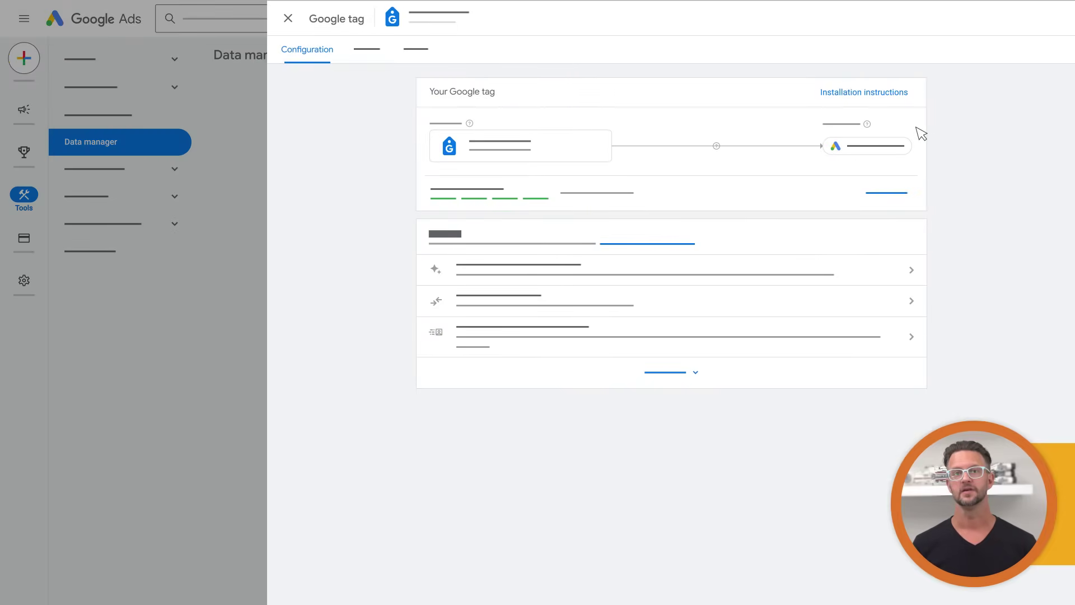
left_click(907, 94)
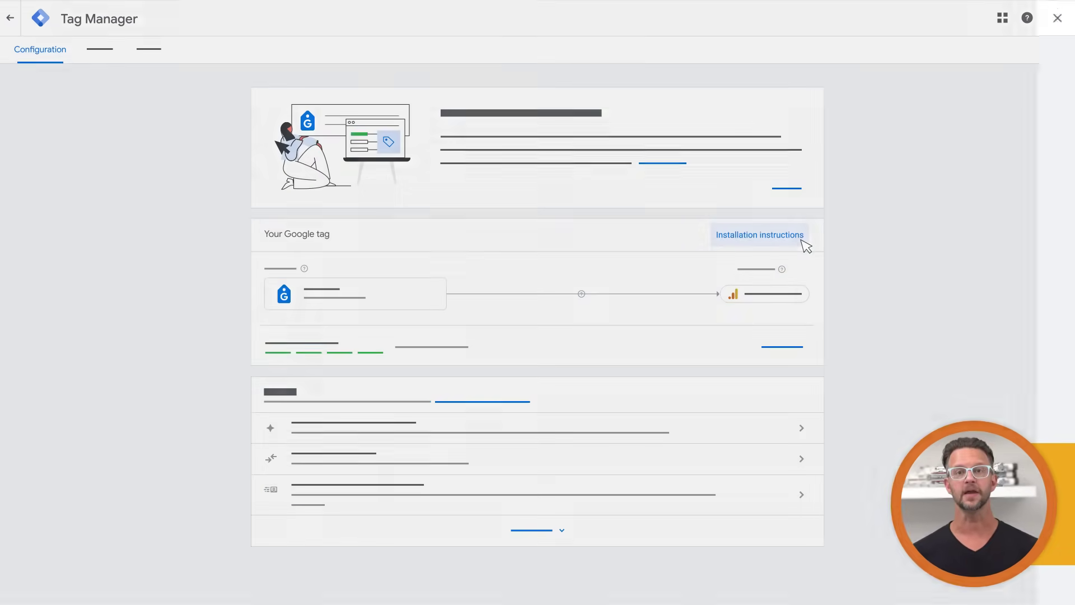
Copy the manual gtag.js install code for the Google tag.
left_click(803, 241)
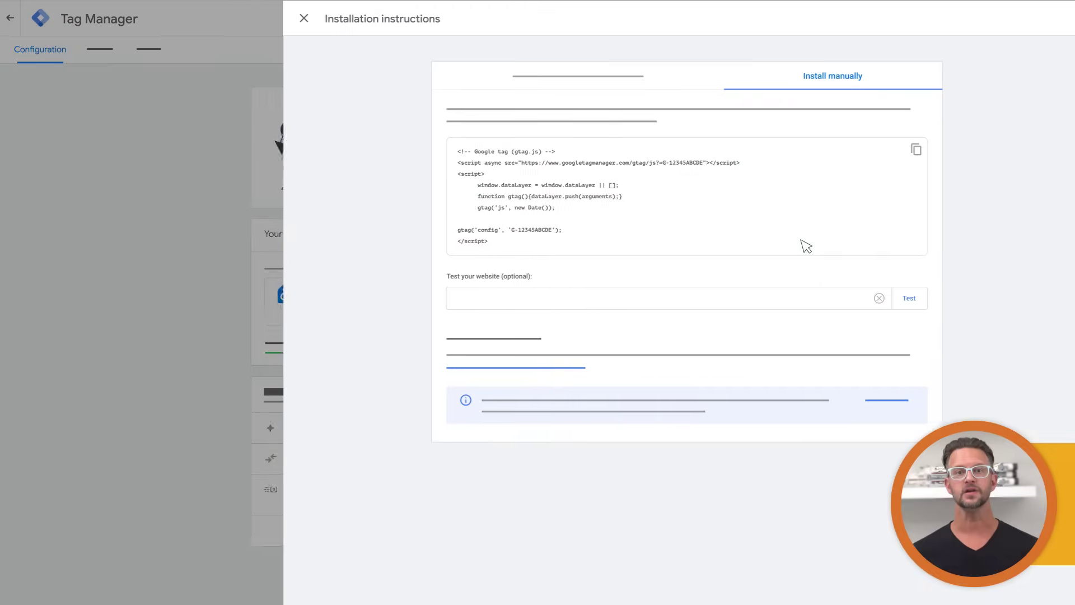
left_click(901, 151)
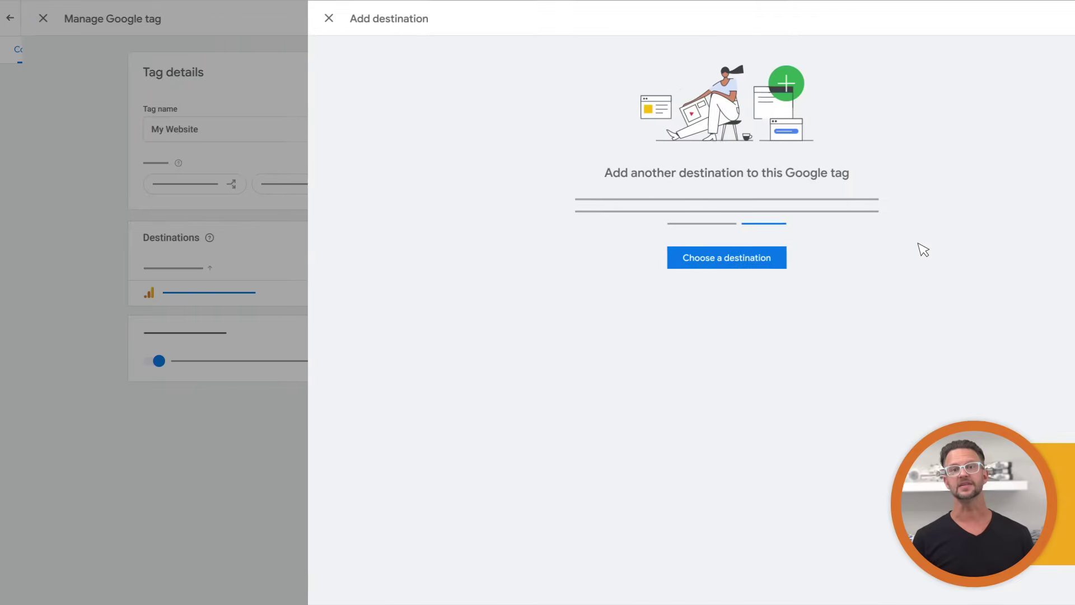
Choose an Analytics property from the destination list to add to the Google tag.
left_click(716, 260)
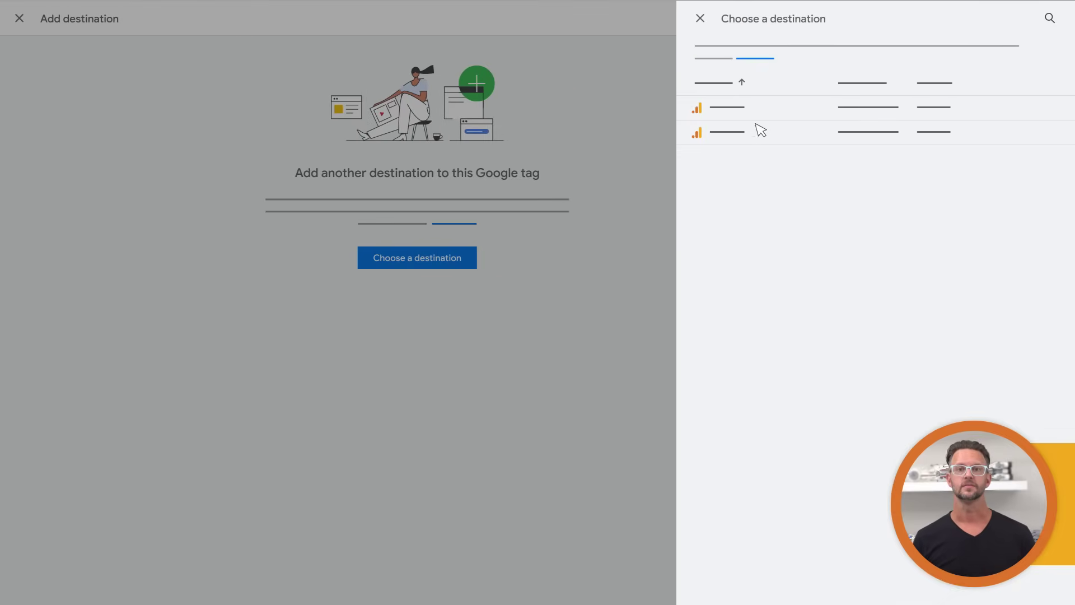
left_click(766, 114)
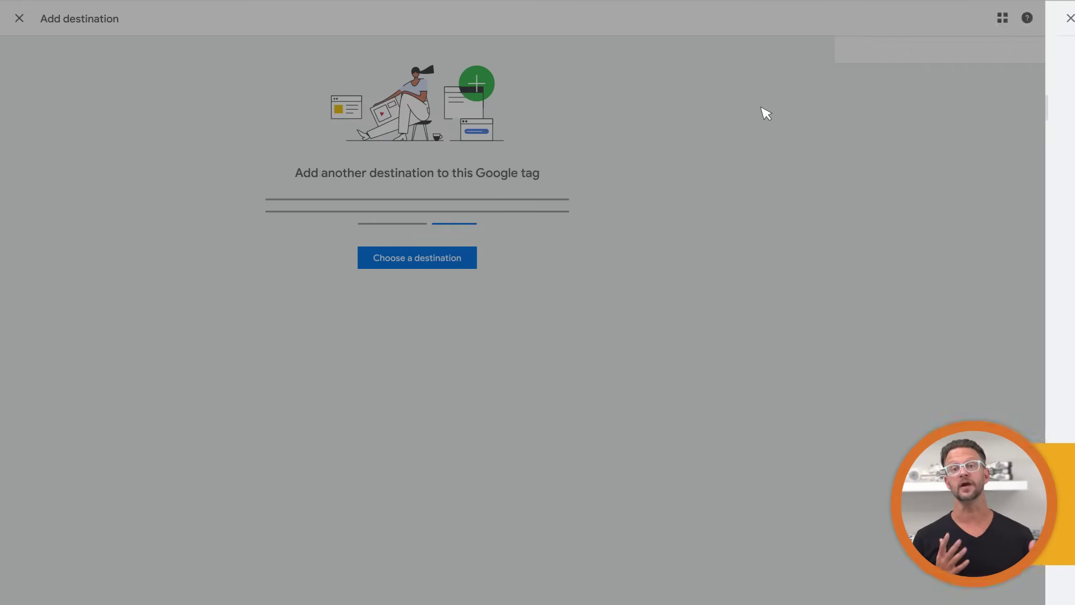